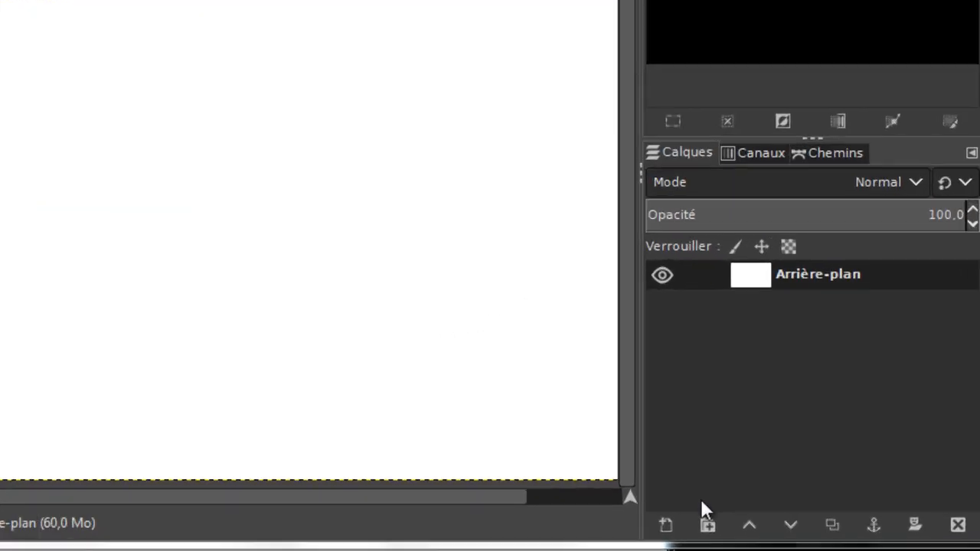
- Create a transparent 1920 × 1080 px layer and draw a rectangular selection about 1128 × 516 px near the canvas centre
click(665, 524)
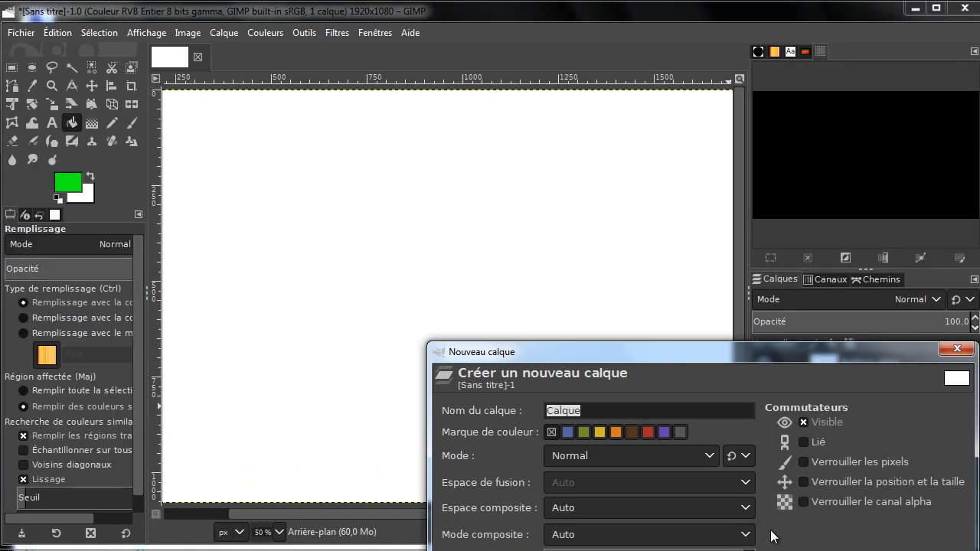
drag(718, 351, 589, 93)
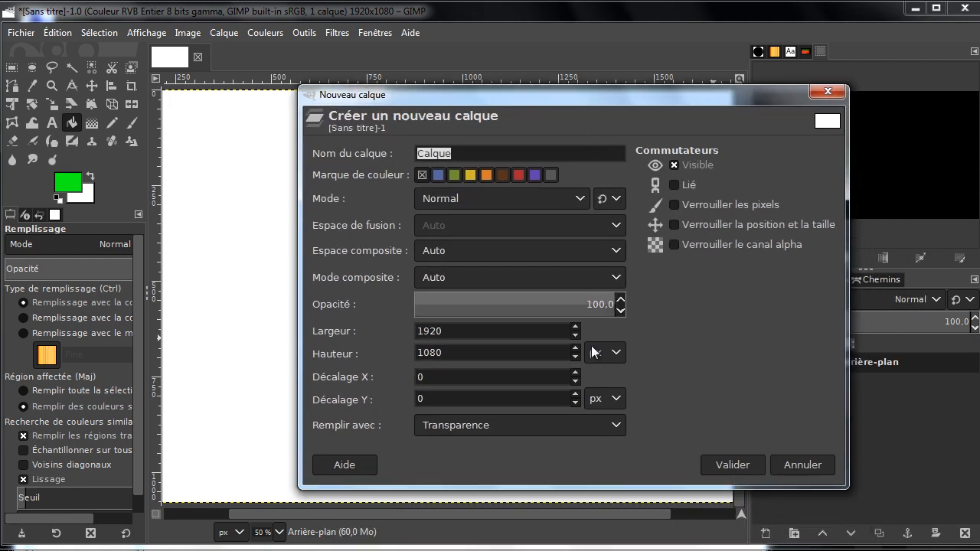
click(734, 465)
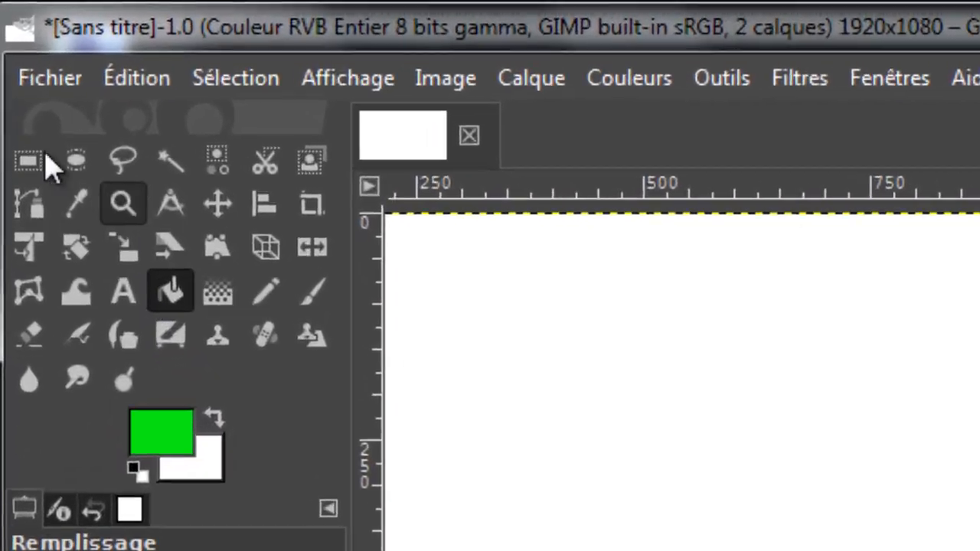
click(12, 68)
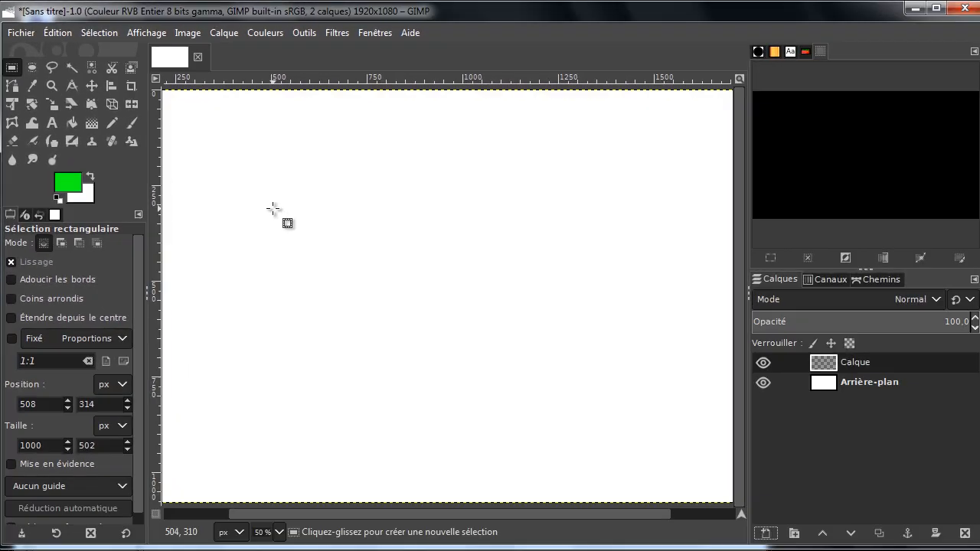
drag(226, 184, 658, 382)
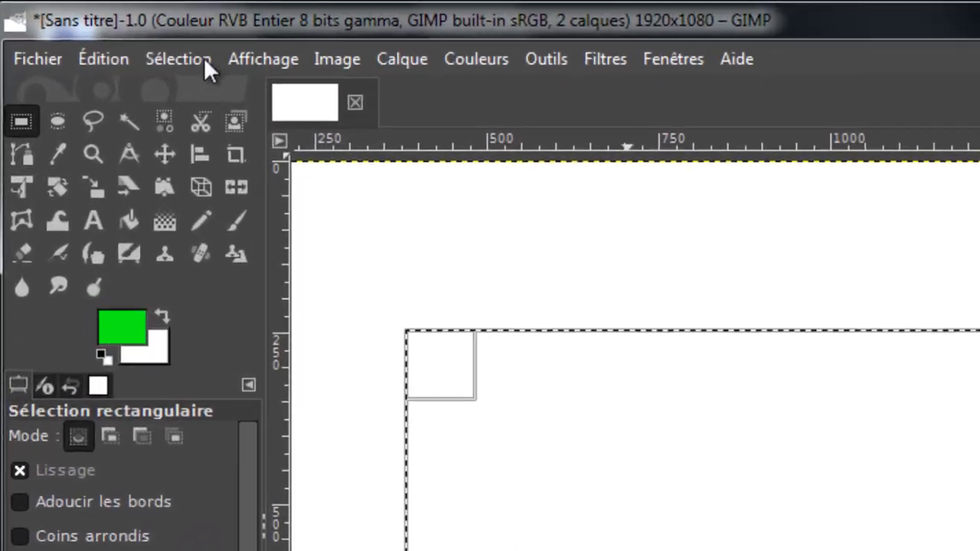
- Round the rectangular selection's corners with a radius of 87 %, leaving Concave off
click(109, 35)
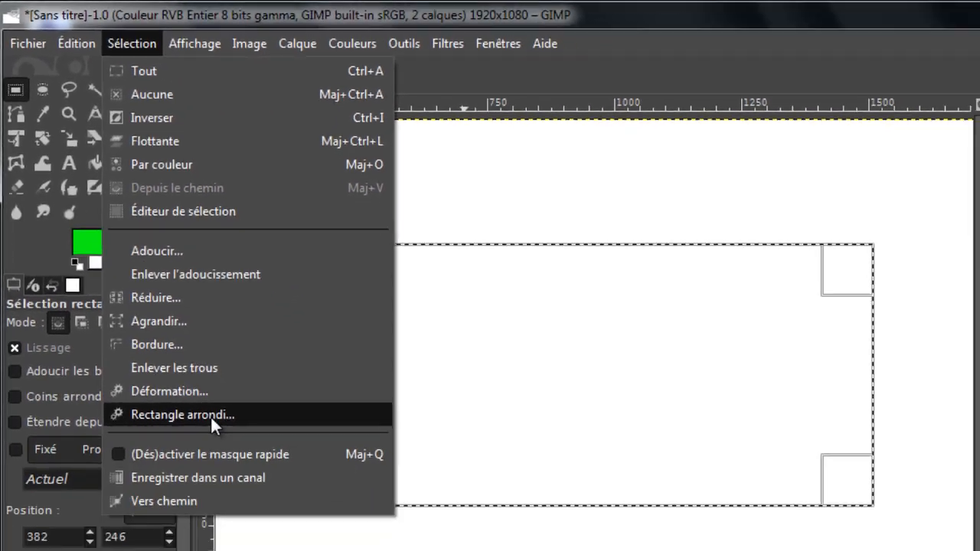
click(210, 416)
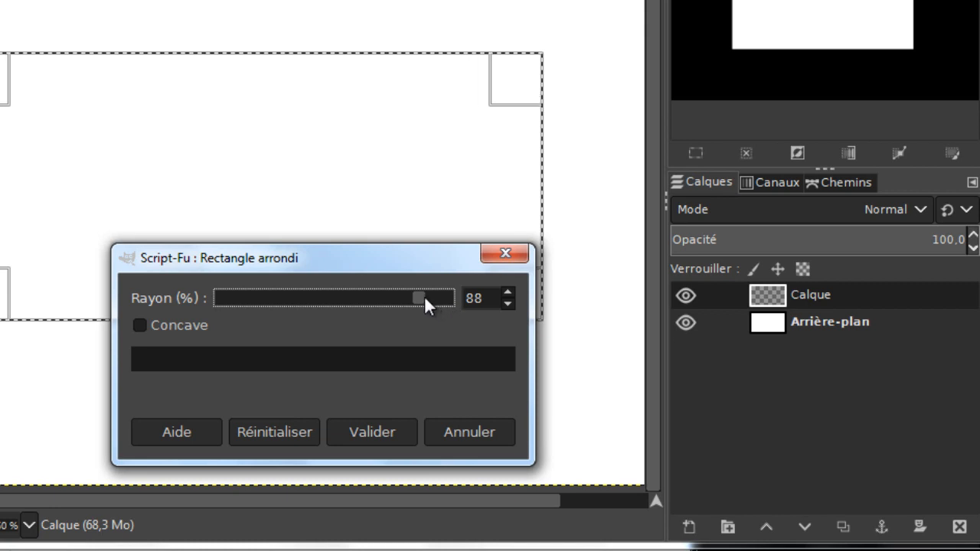
mouse_move(424, 296)
mouse_down()
mouse_move(248, 313)
mouse_move(454, 313)
mouse_move(298, 311)
mouse_move(221, 328)
mouse_move(444, 319)
mouse_move(419, 311)
mouse_up()
click(405, 428)
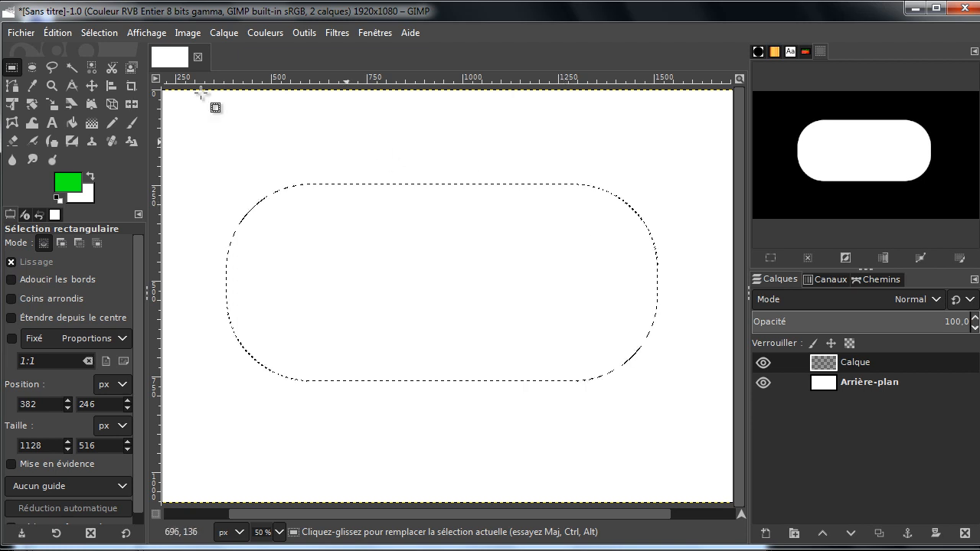
- Apply the rounded rectangle command again with a much smaller corner radius and bucket-fill the selection with the green foreground colour
click(101, 32)
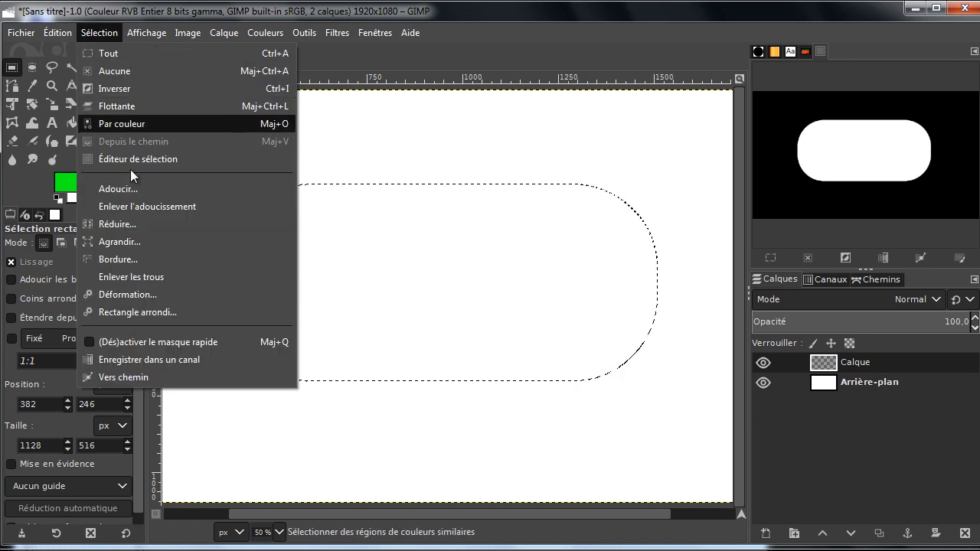
click(152, 314)
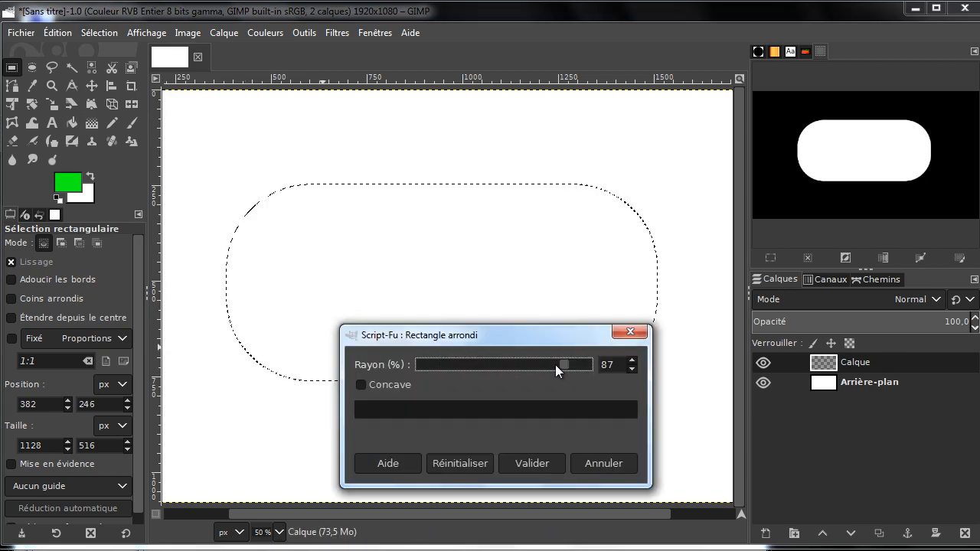
drag(564, 366, 437, 376)
click(556, 464)
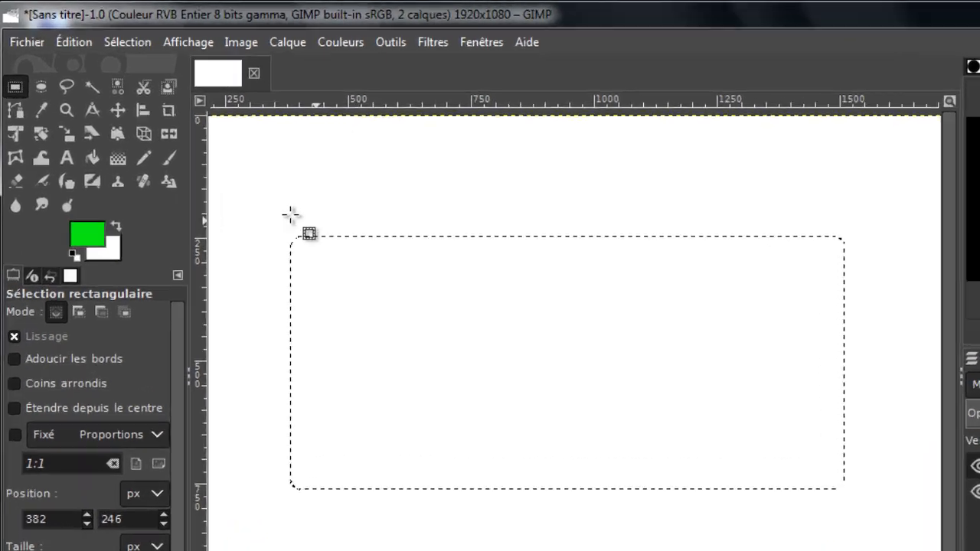
click(92, 158)
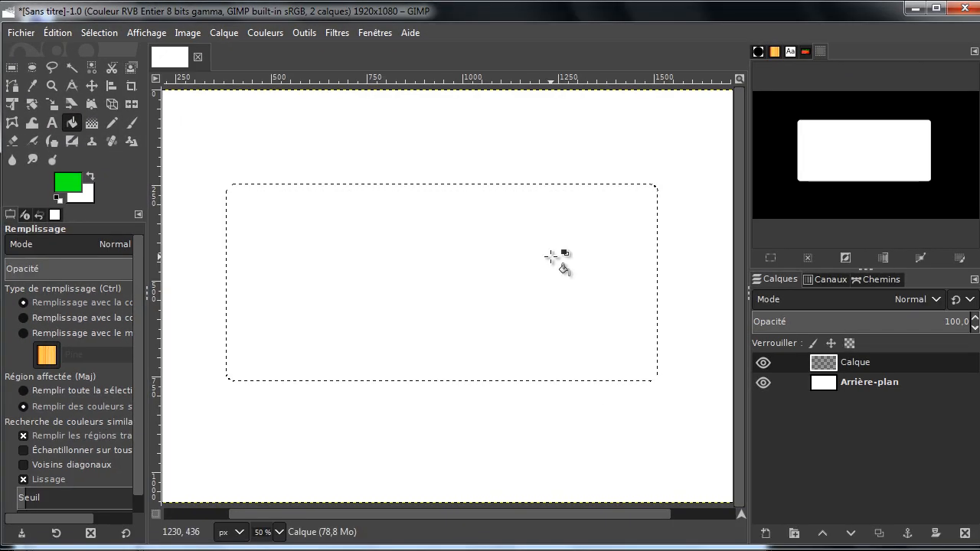
click(551, 256)
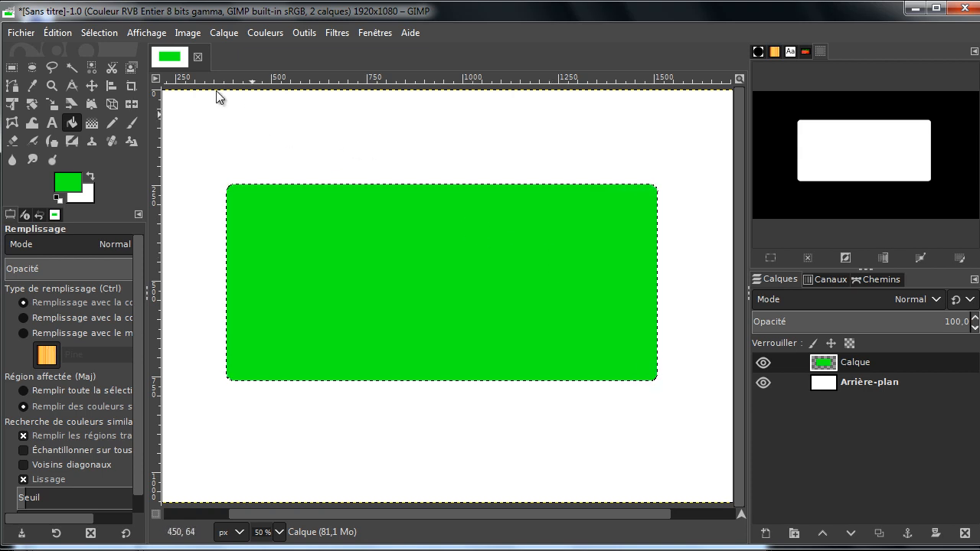
- Try to reposition the green rectangle with the Move tool while the selection is active, and undo the change
click(92, 84)
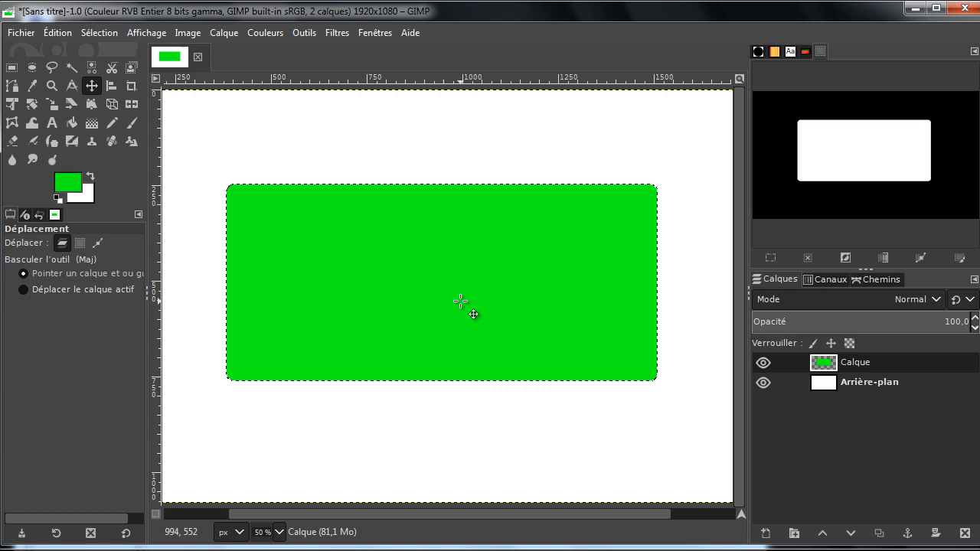
drag(474, 314, 527, 341)
key(ctrl+z)
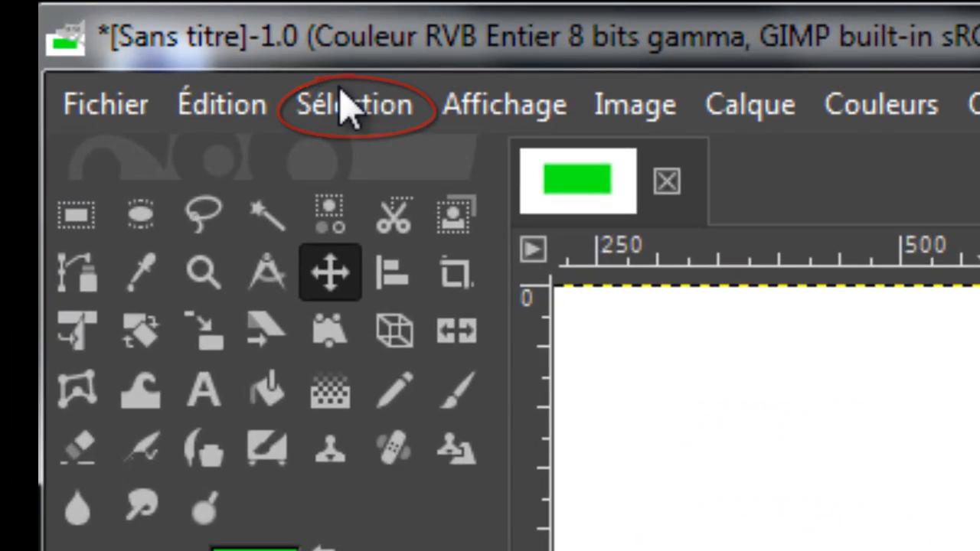
- Convert the selection around the green rectangle into a 10 px border with the hard (Dur) border style
click(345, 104)
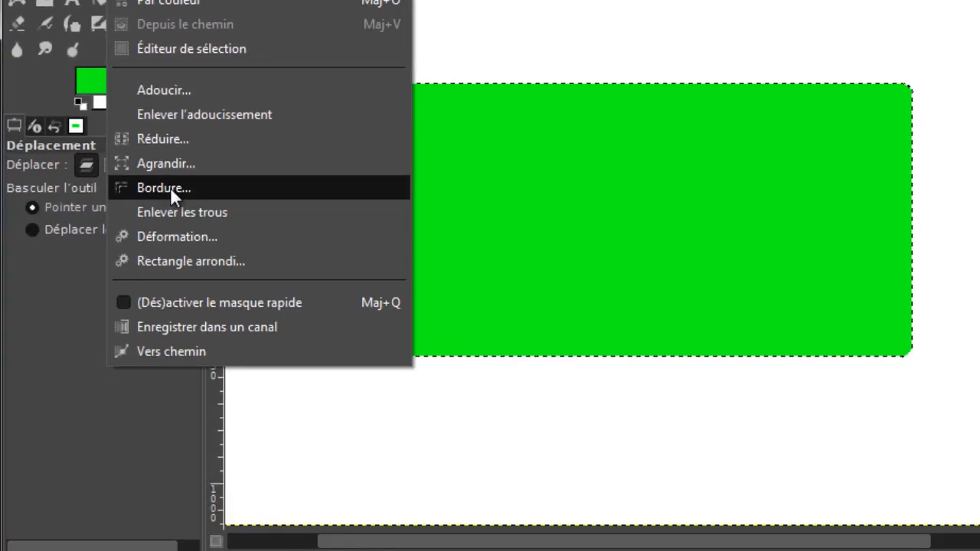
click(170, 190)
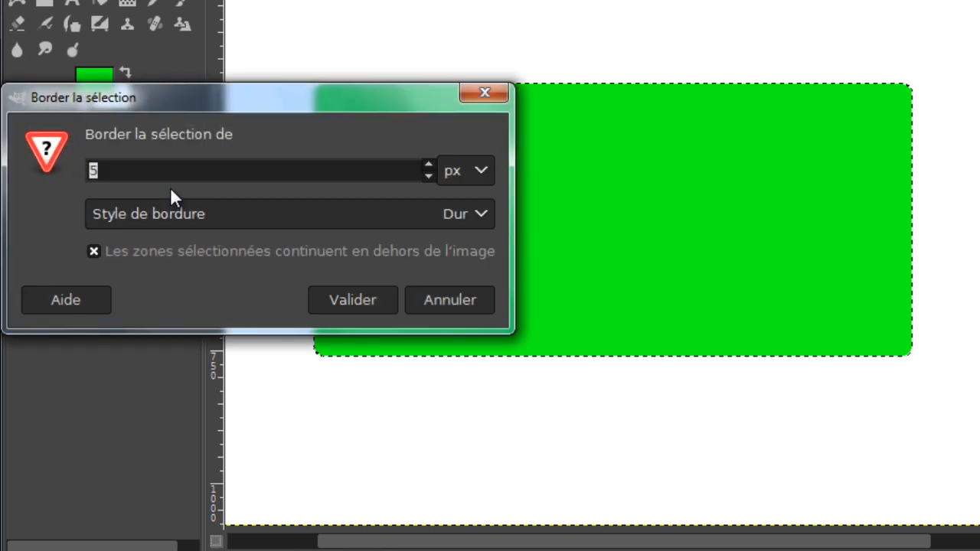
text(5)
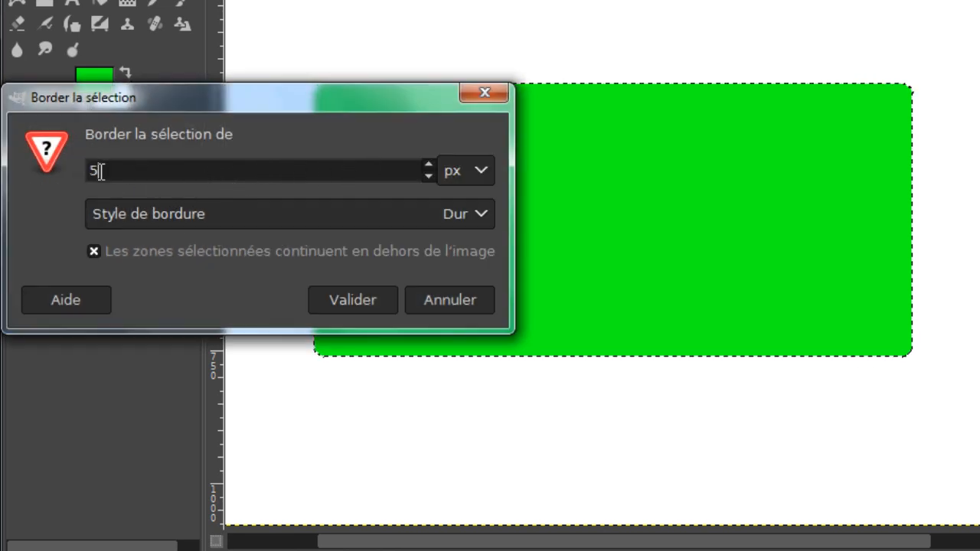
drag(102, 171, 16, 174)
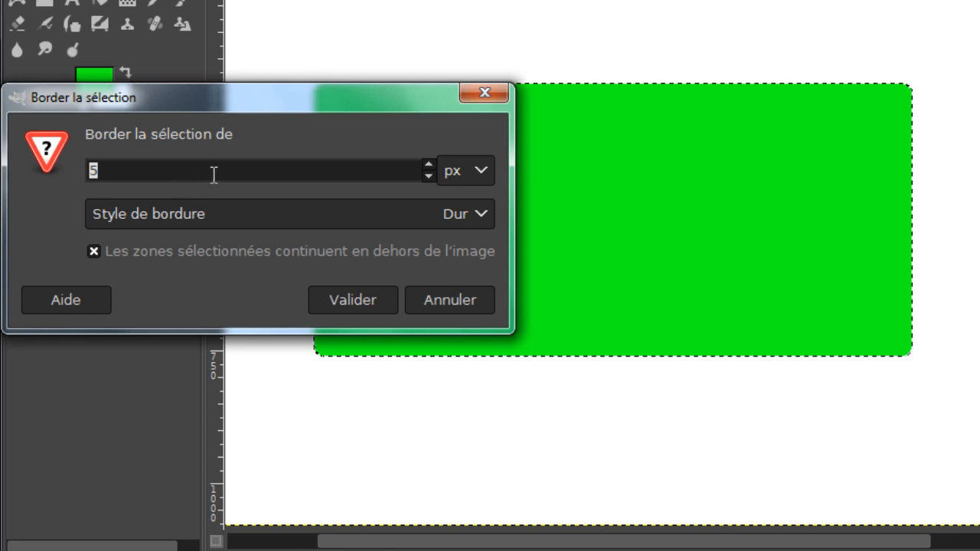
text(10)
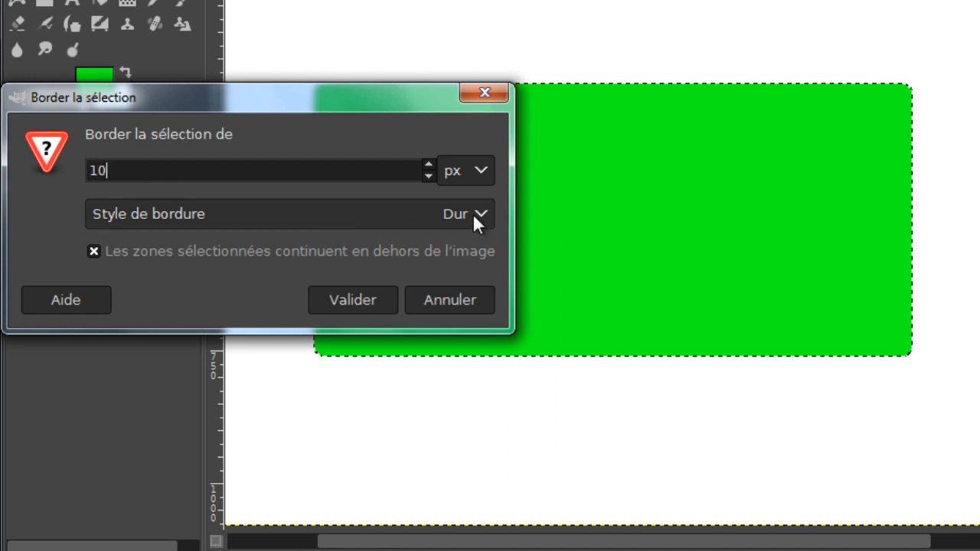
click(473, 213)
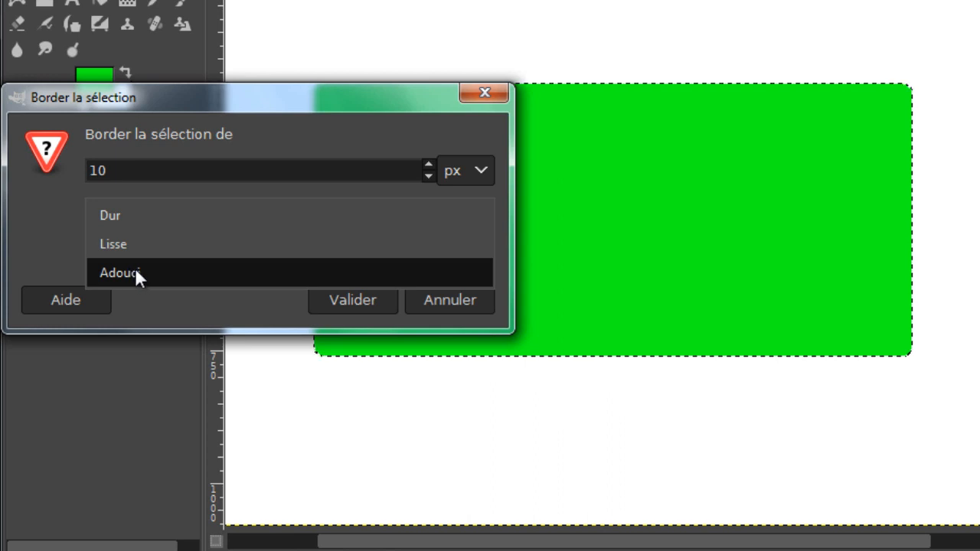
click(131, 225)
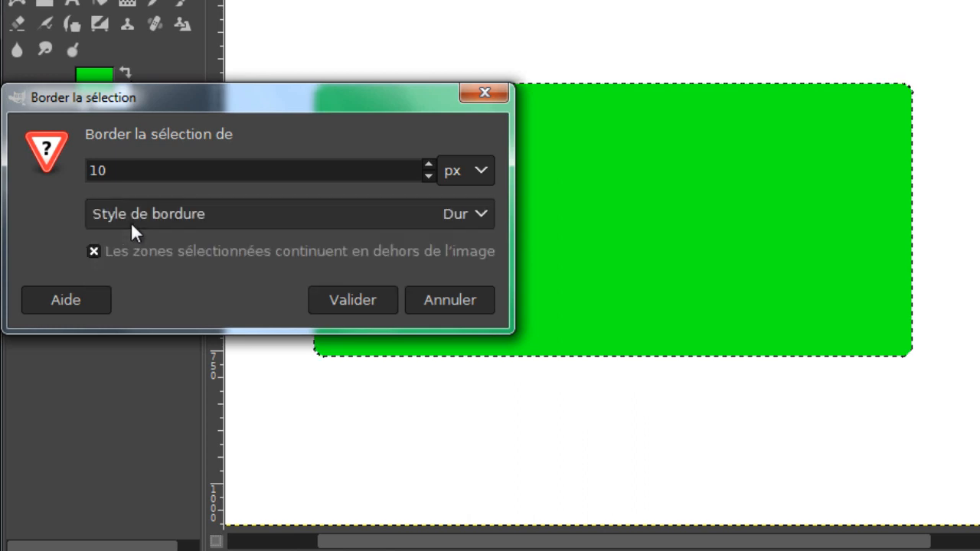
click(361, 298)
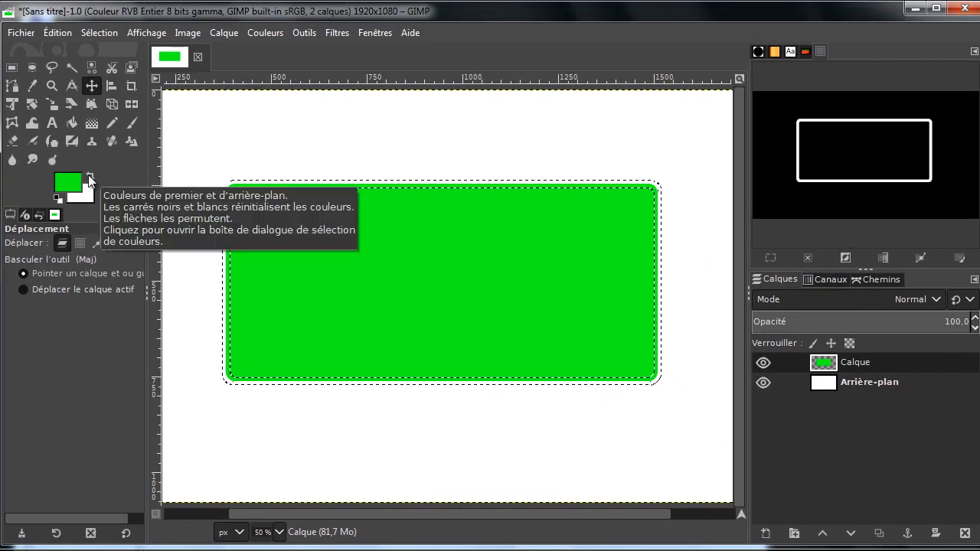
- Set the foreground colour to black and paint over the whole border selection with the Pencil tool
click(74, 184)
drag(463, 326, 536, 452)
click(643, 503)
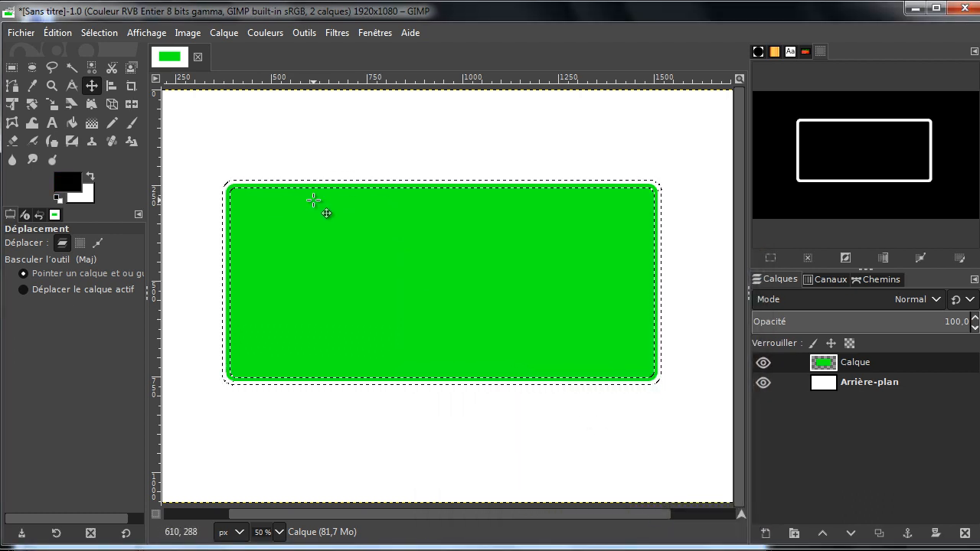
click(112, 123)
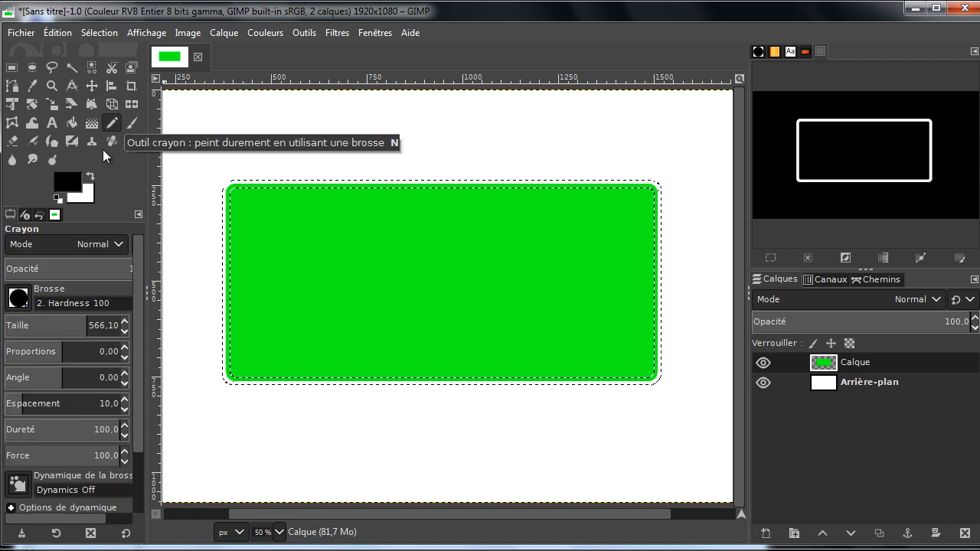
mouse_move(252, 286)
mouse_down()
mouse_move(248, 215)
mouse_move(430, 185)
mouse_move(588, 196)
mouse_move(649, 211)
mouse_move(669, 319)
mouse_move(580, 367)
mouse_move(197, 361)
mouse_up()
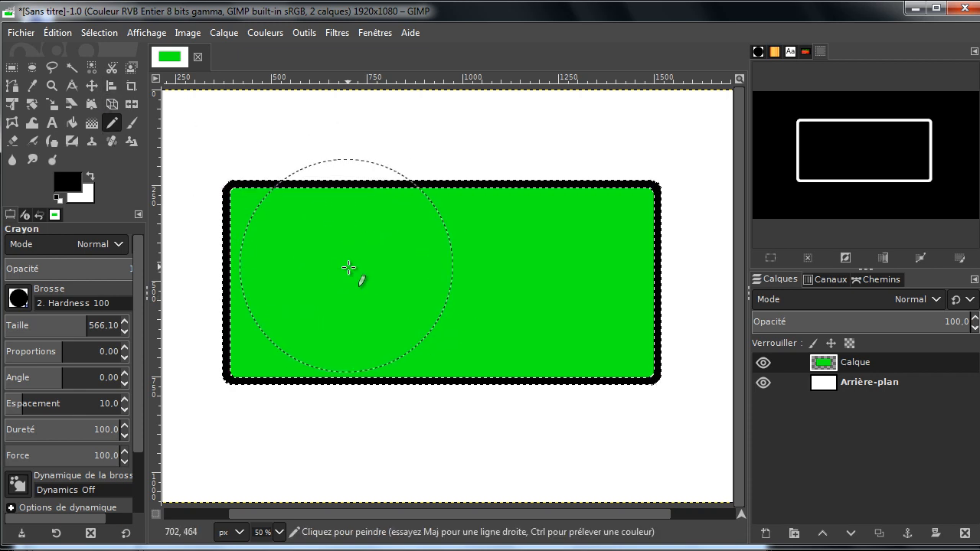
- Clear the selection and move the layer with the black-bordered green rectangle down and to the right on the canvas
click(96, 32)
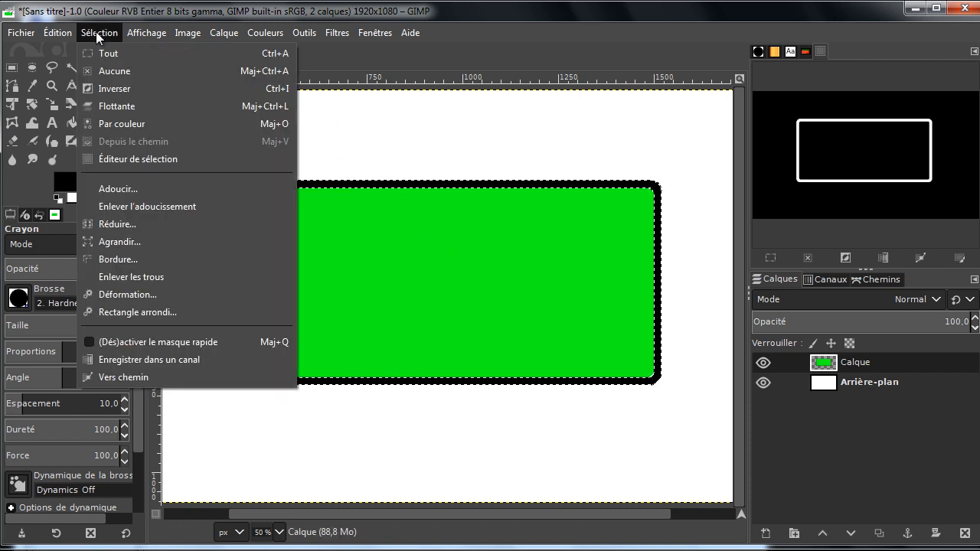
click(140, 75)
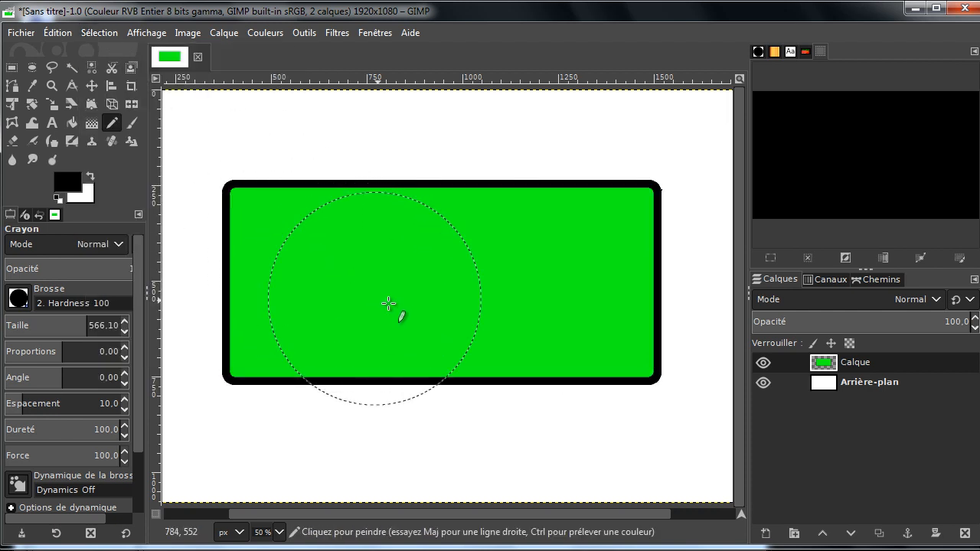
click(92, 86)
drag(508, 291, 476, 335)
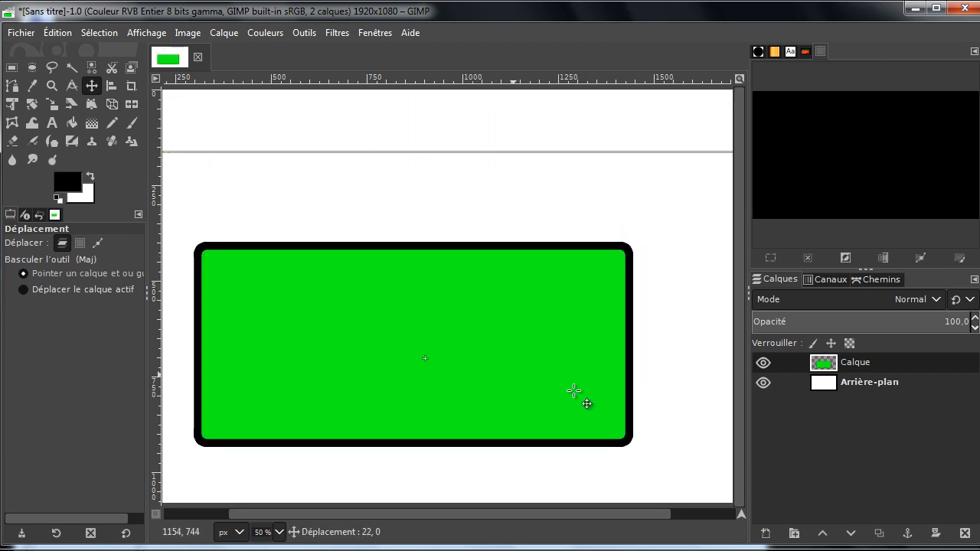
drag(573, 391, 601, 397)
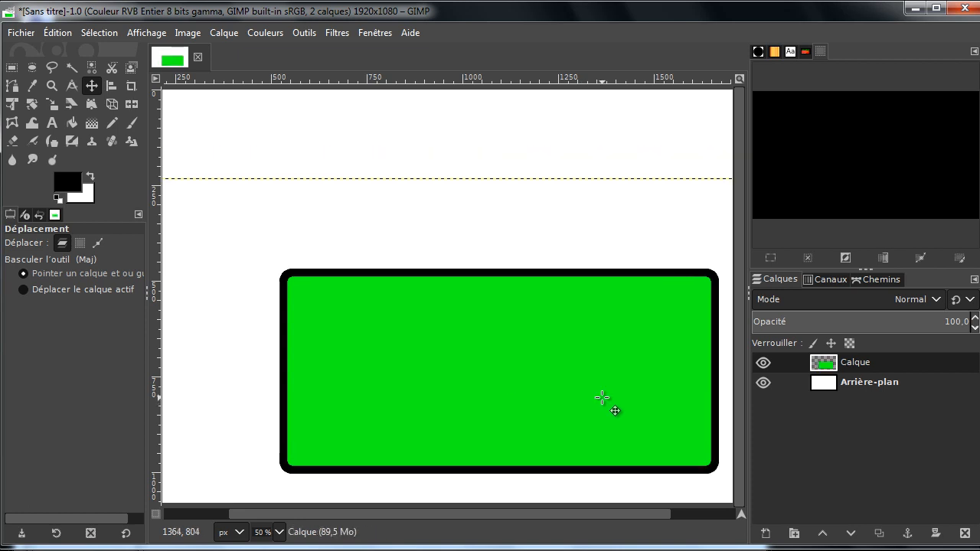